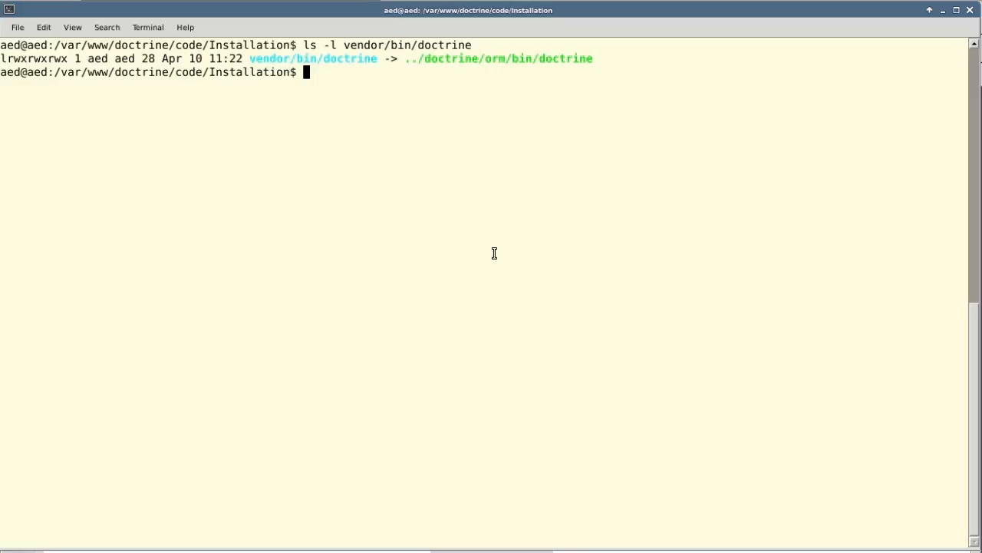
pyautogui.write('vendor/bin/doctrine')
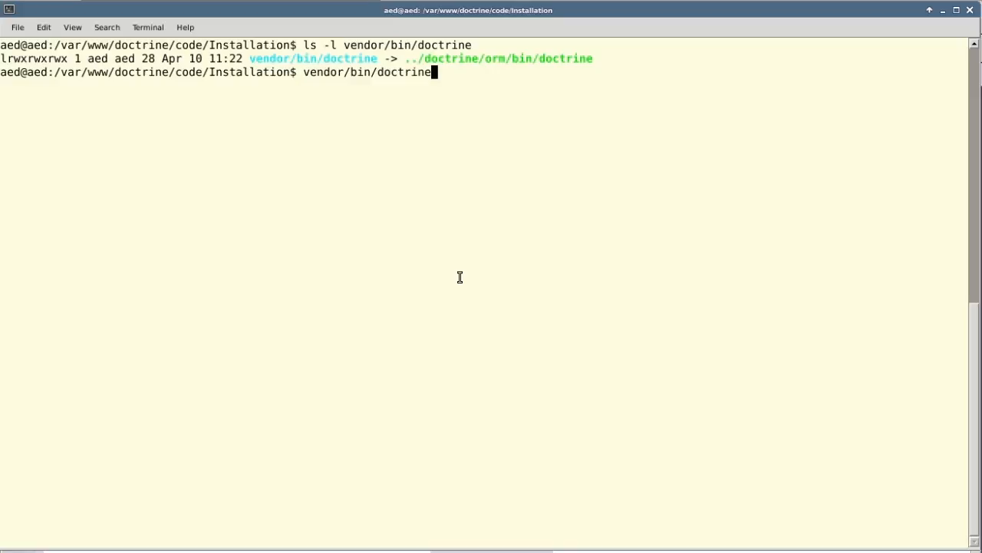
# Step: Run vendor/bin/doctrine, see the missing cli-config.php error, and switch to Geany
pyautogui.press('Return')
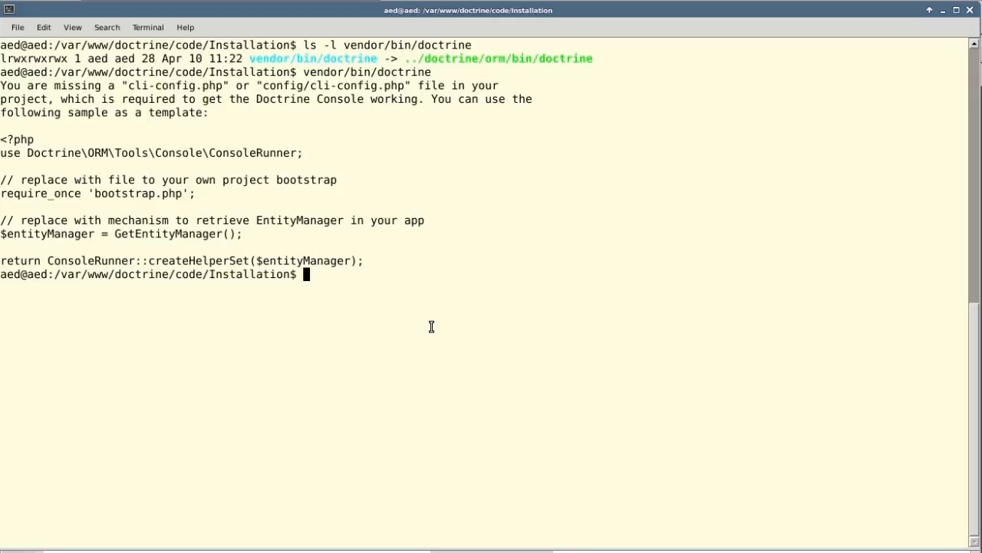
pyautogui.hotkey('alt', 'Tab')
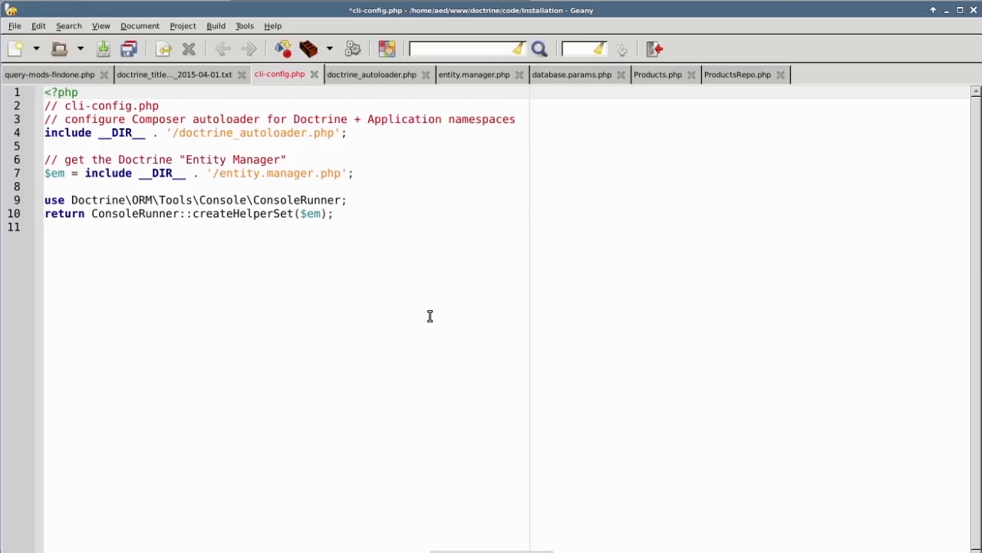
# Step: Step through cli-config.php's autoloader include, entity manager include and return line, then reach doctrine_autoloader.php
pyautogui.press('Down')
pyautogui.press('Down')
pyautogui.press('Down')
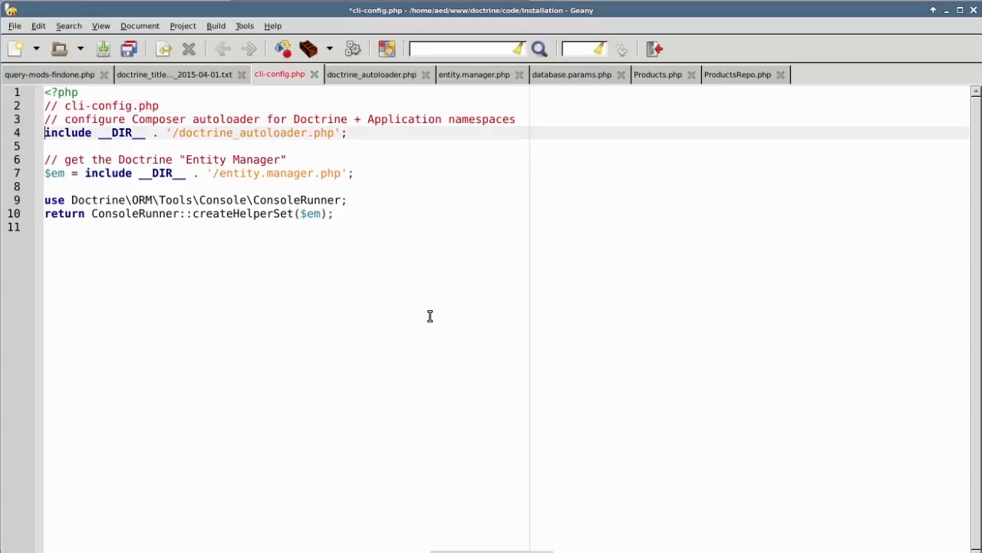
pyautogui.press('Down')
pyautogui.press('Down')
pyautogui.press('Down')
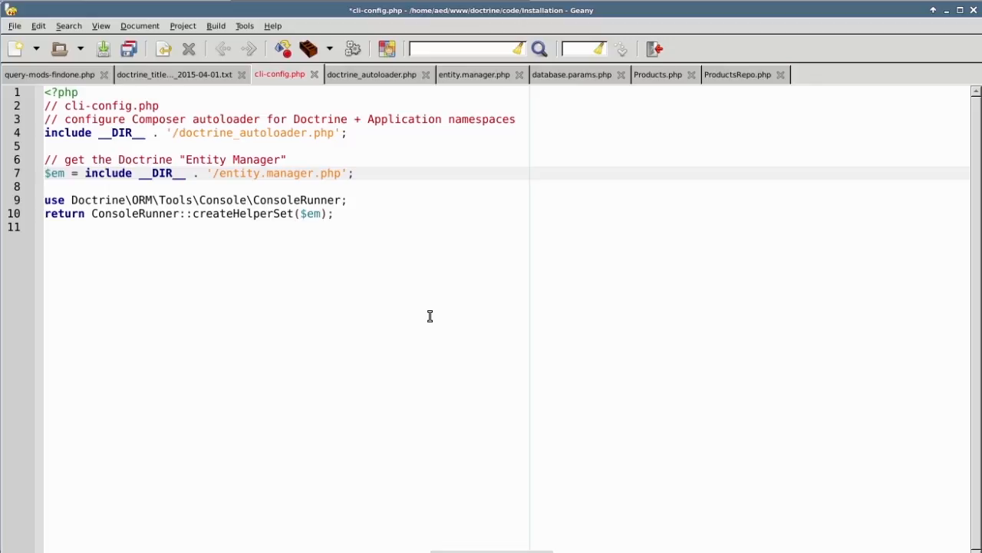
pyautogui.press('Down')
pyautogui.press('Down')
pyautogui.press('Down')
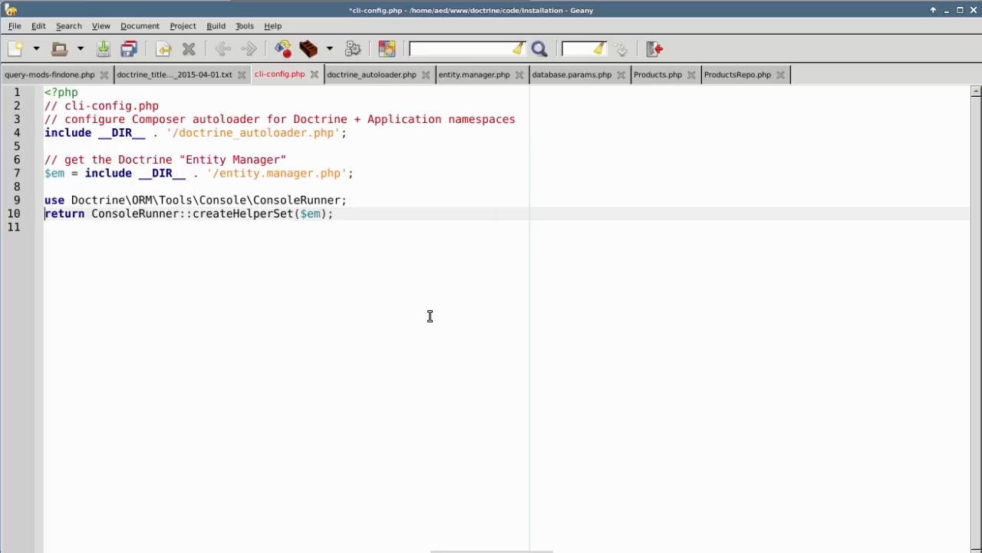
pyautogui.hotkey('ctrl', 'pagedown')
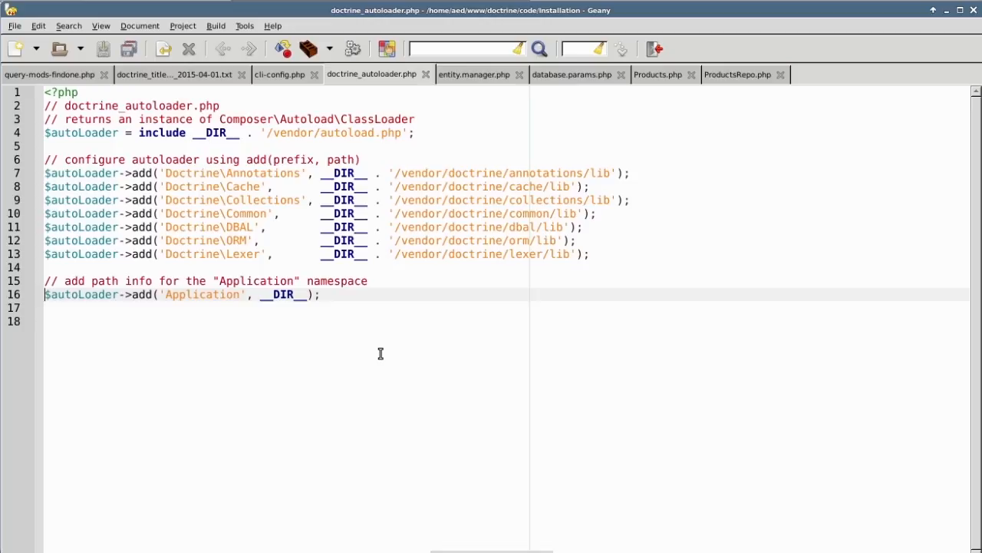
pyautogui.press('Up')
pyautogui.press('Up')
pyautogui.press('Up')
pyautogui.press('Up')
pyautogui.press('Up')
pyautogui.press('Up')
pyautogui.press('Up')
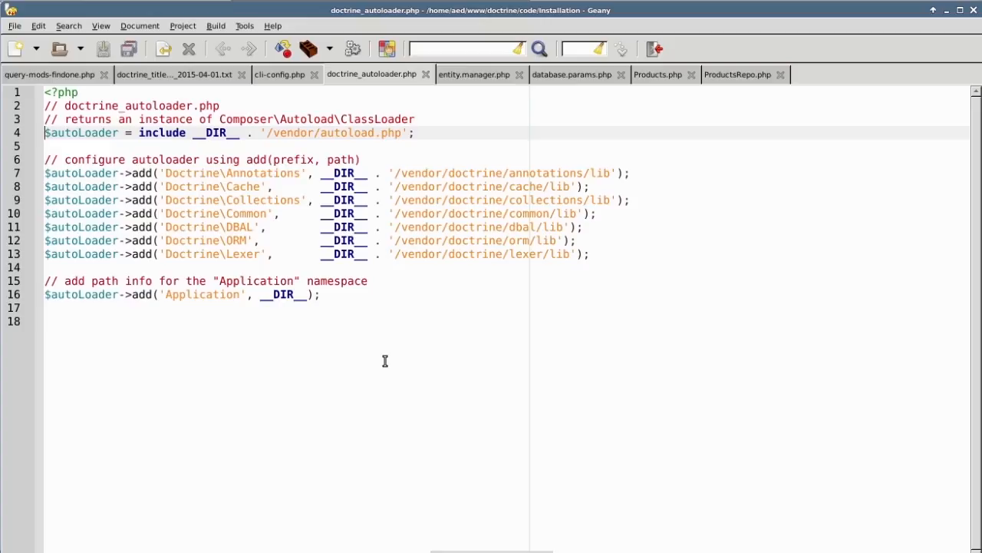
pyautogui.press('Down')
pyautogui.press('Down')
pyautogui.press('Down')
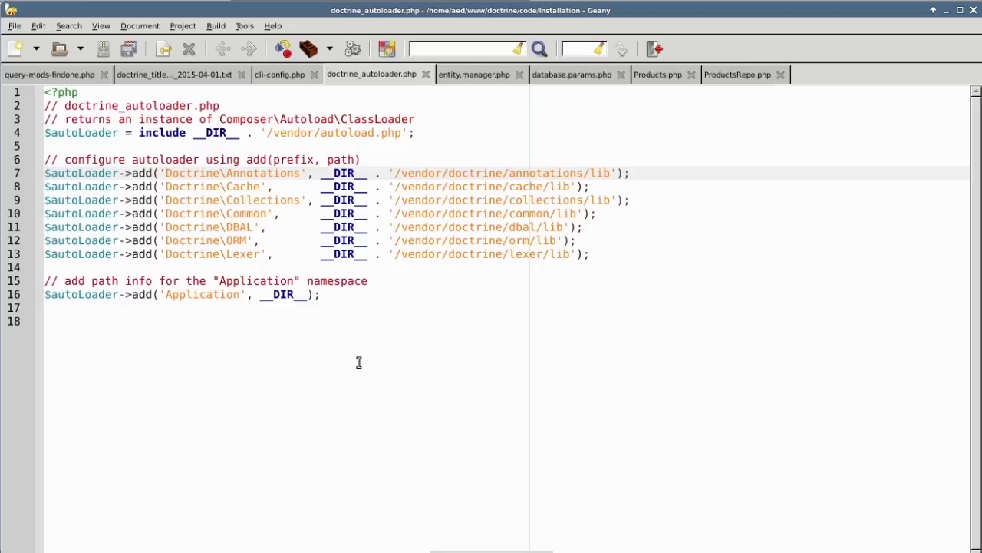
pyautogui.press('Down')
pyautogui.press('Down')
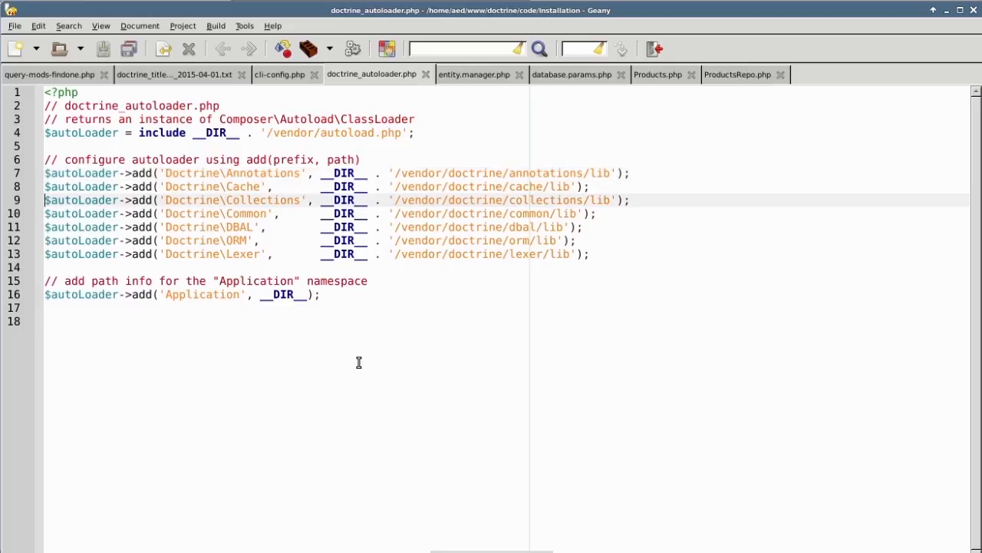
pyautogui.press('Down')
pyautogui.press('Down')
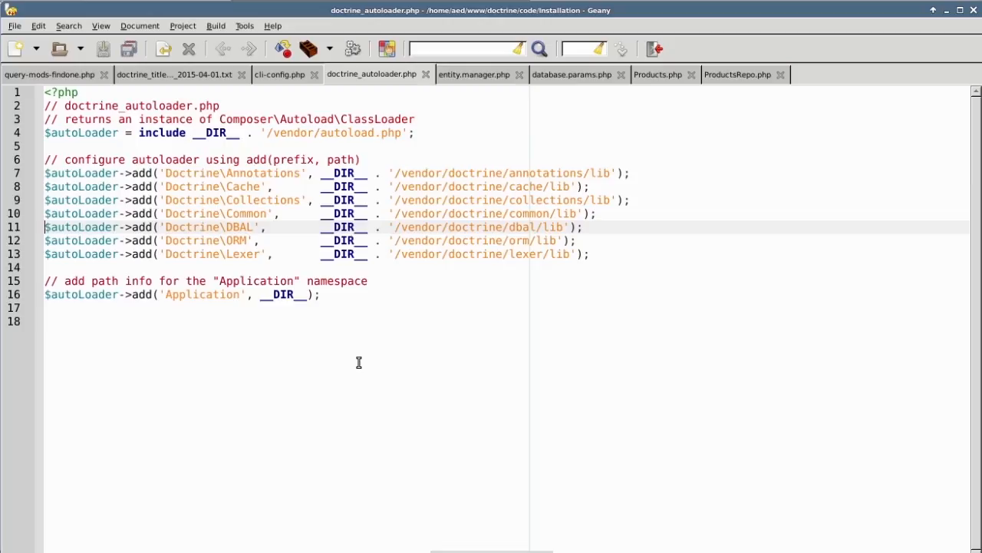
pyautogui.press('Down')
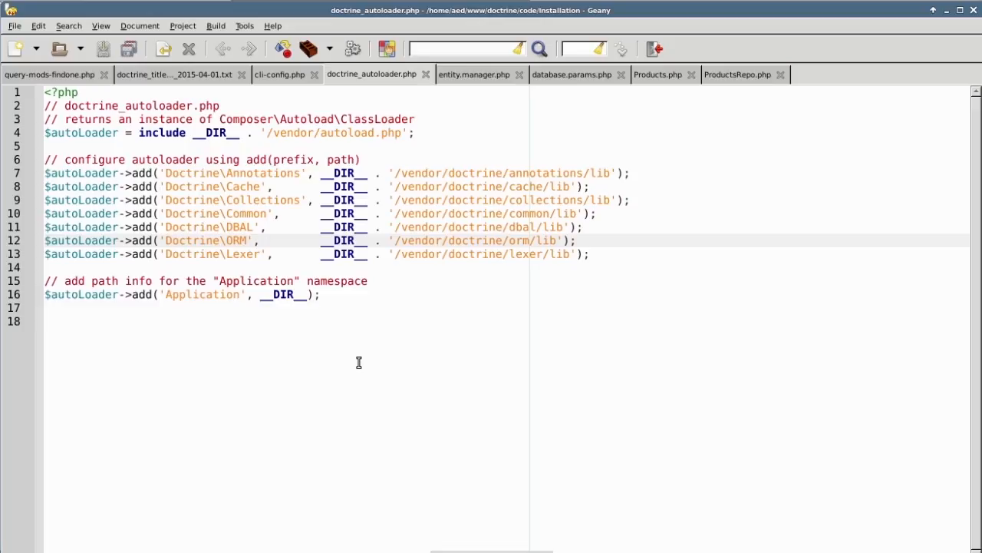
pyautogui.press('Down')
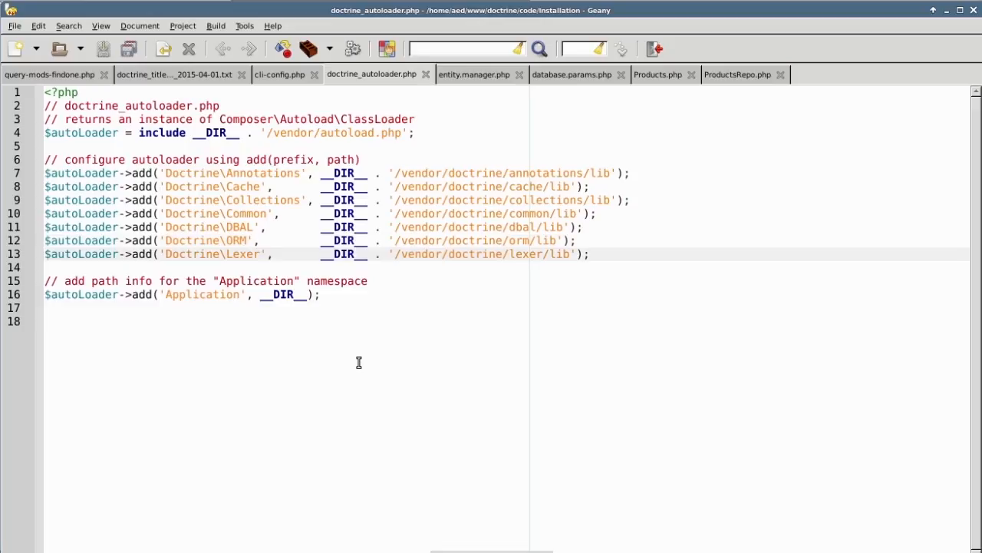
pyautogui.doubleClick(248, 253)
pyautogui.doubleClick(523, 254)
pyautogui.click(379, 281)
pyautogui.press('Right')
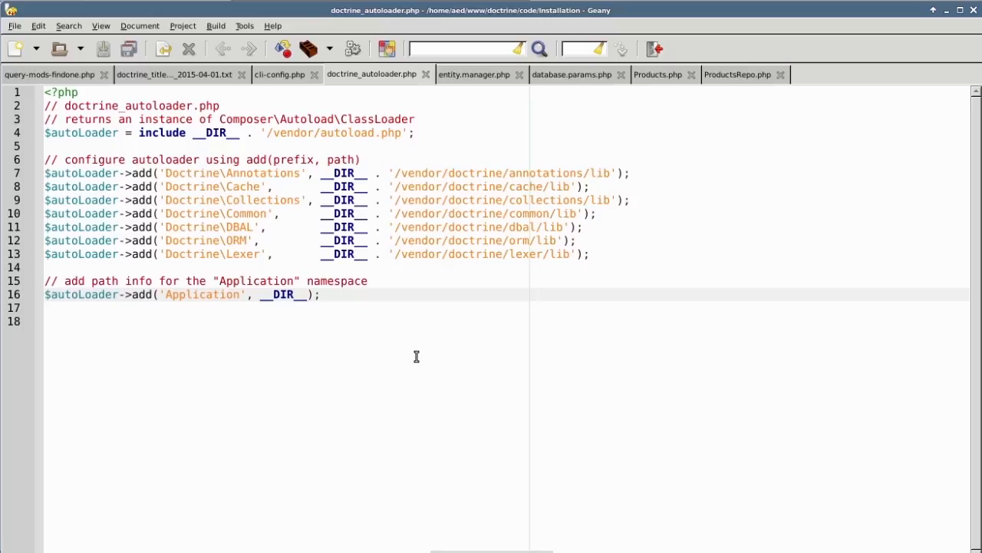
# Step: Revisit cli-config.php briefly and move on to entity.manager.php
pyautogui.hotkey('ctrl', 'pageup')
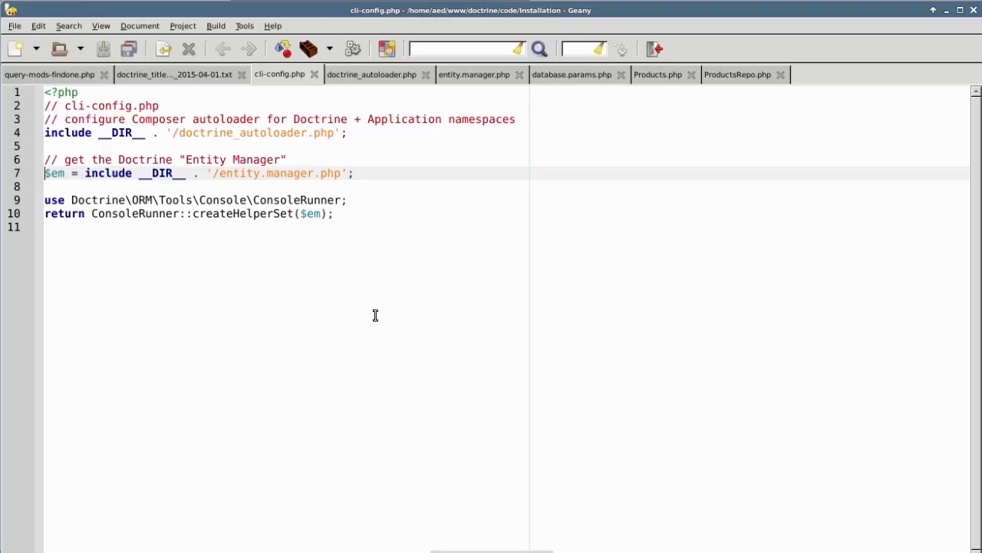
pyautogui.hotkey('ctrl', 'pagedown')
pyautogui.hotkey('ctrl', 'pagedown')
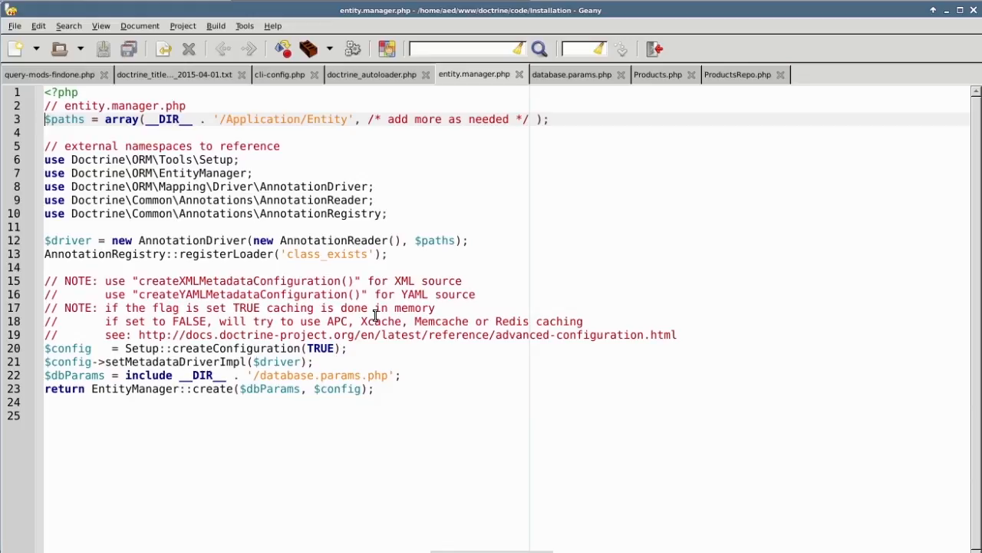
# Step: Walk through entity.manager.php's use statements down to the configuration creation line
pyautogui.press('Down')
pyautogui.press('Down')
pyautogui.press('Down')
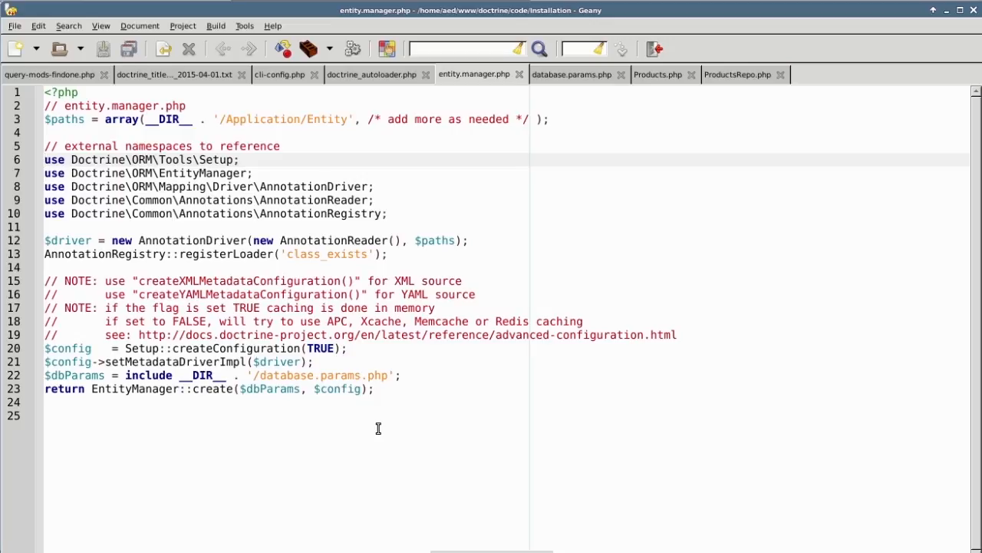
pyautogui.press('Down')
pyautogui.press('Down')
pyautogui.press('Down')
pyautogui.press('Down')
pyautogui.press('Down')
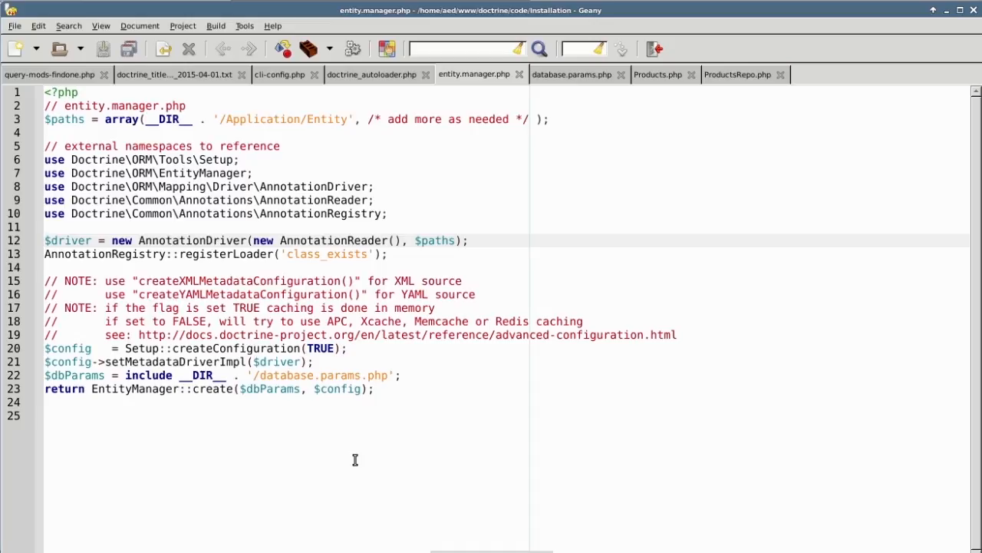
pyautogui.press('Down')
pyautogui.press('Down')
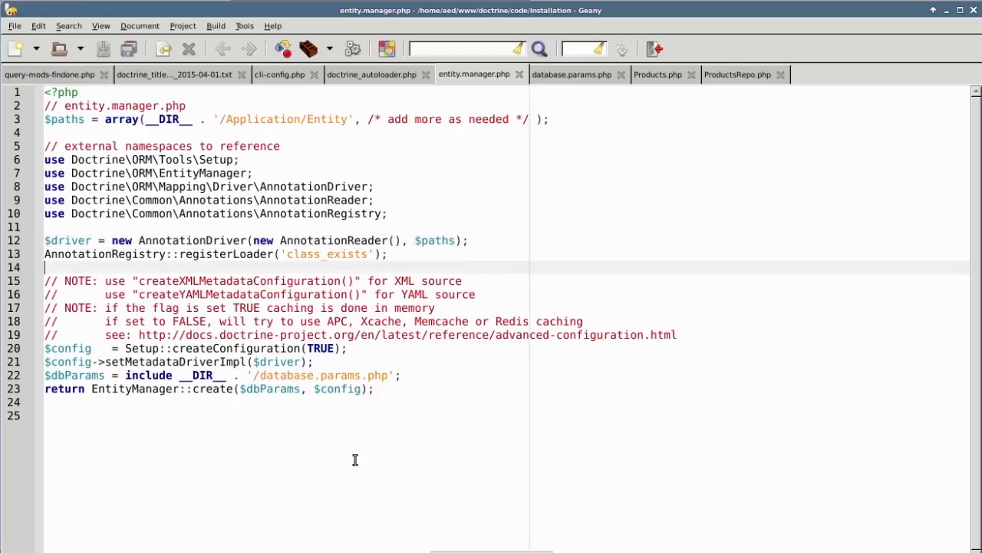
pyautogui.press('Down')
pyautogui.press('Down')
pyautogui.press('Down')
pyautogui.press('Down')
pyautogui.press('Down')
pyautogui.press('Down')
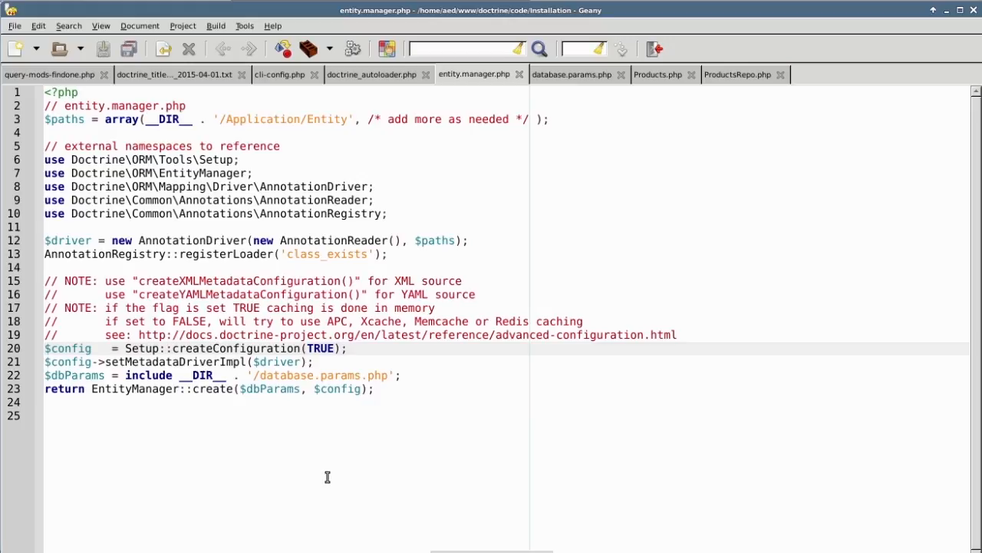
# Step: Review the documentation comment and database params include, then bring up database.params.php
pyautogui.press('Up')
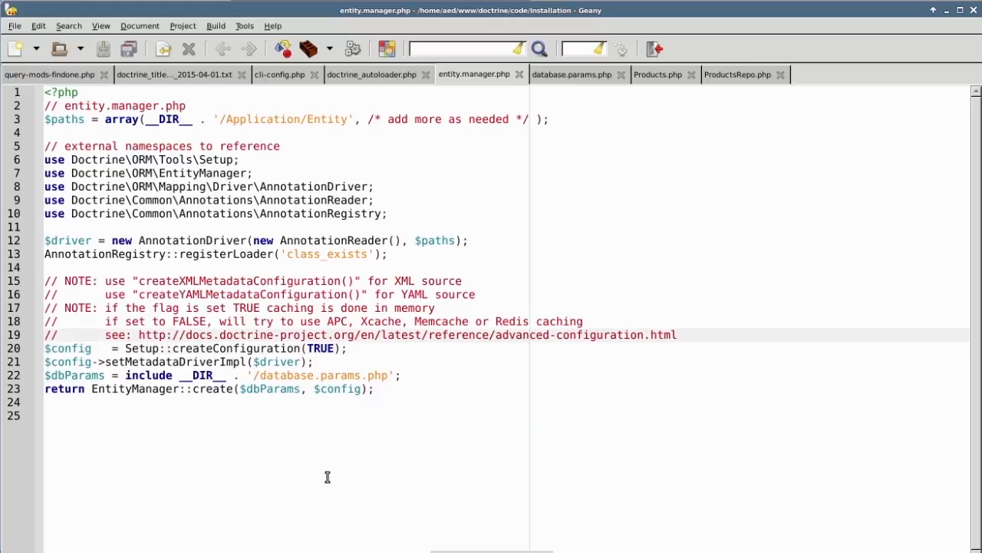
pyautogui.press('Down')
pyautogui.press('Down')
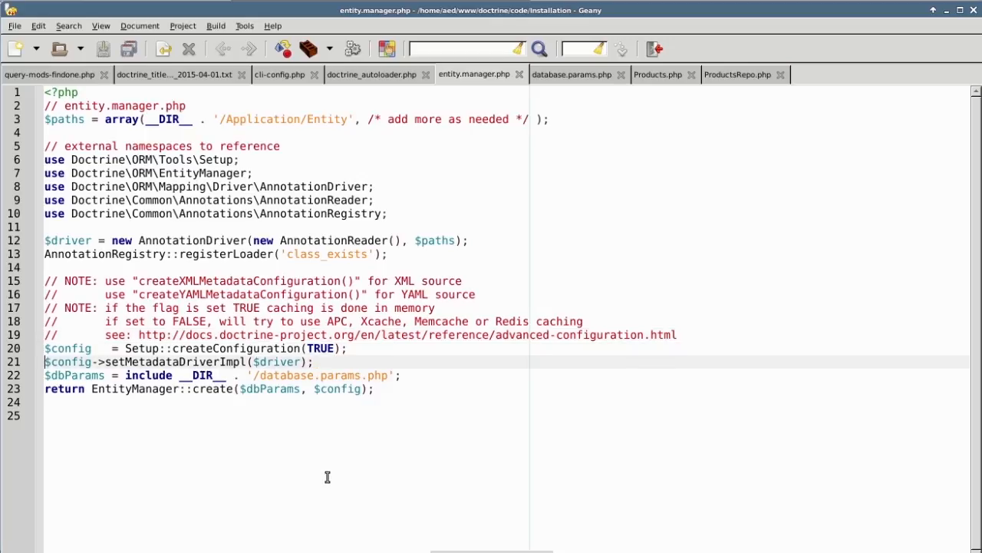
pyautogui.press('Down')
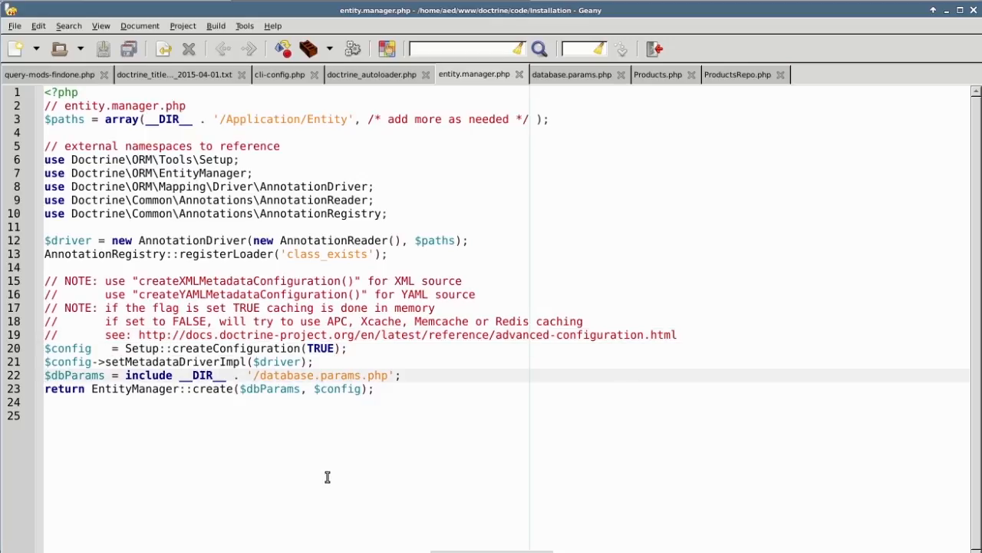
pyautogui.hotkey('ctrl', 'pagedown')
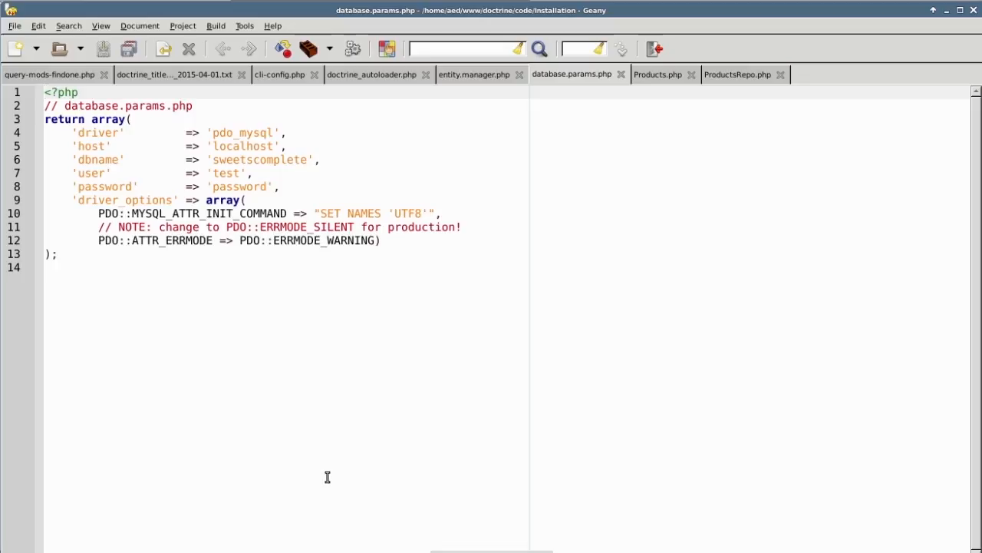
# Step: Return to entity.manager.php and its EntityManager::create return line
pyautogui.hotkey('ctrl', 'pageup')
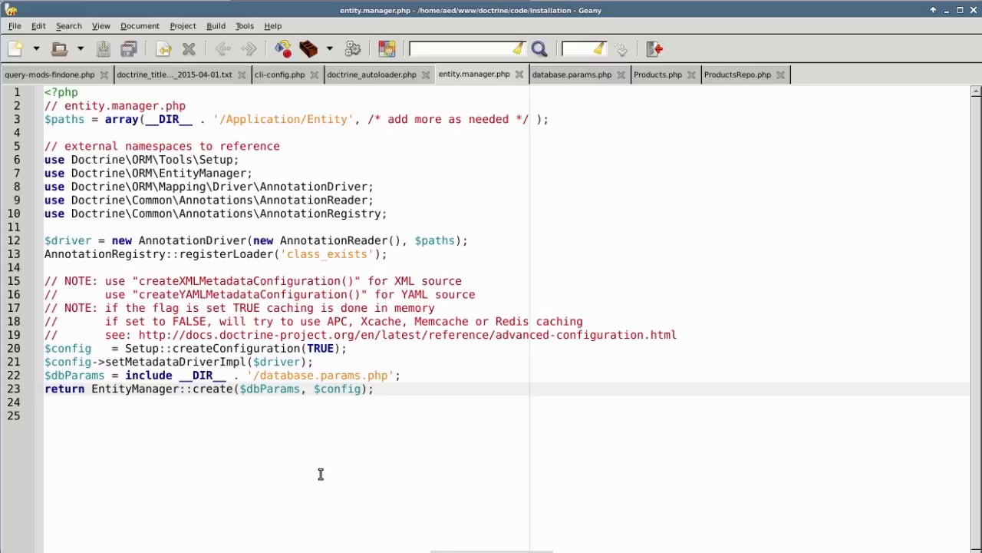
# Step: Go back to cli-config.php and move to its return statement line
pyautogui.hotkey('ctrl', 'Tab')
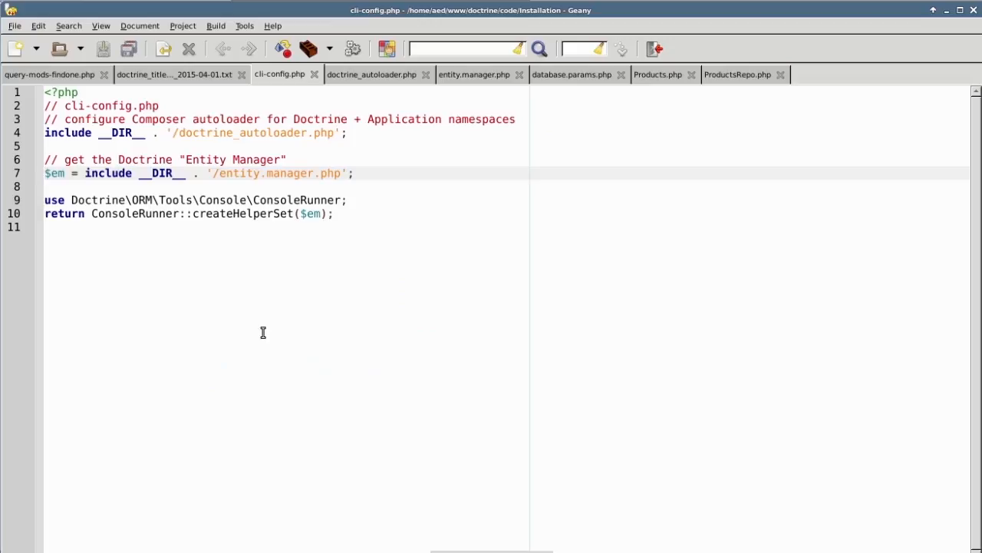
pyautogui.press('Down')
pyautogui.press('Down')
pyautogui.press('Down')
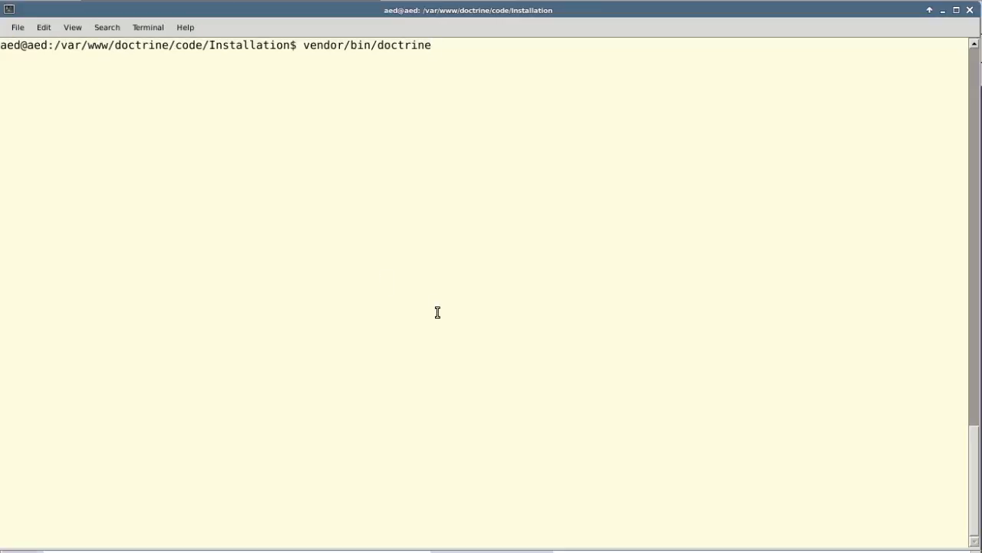
# Step: Run vendor/bin/doctrine again so it lists the available dbal and orm commands
pyautogui.press('Return')
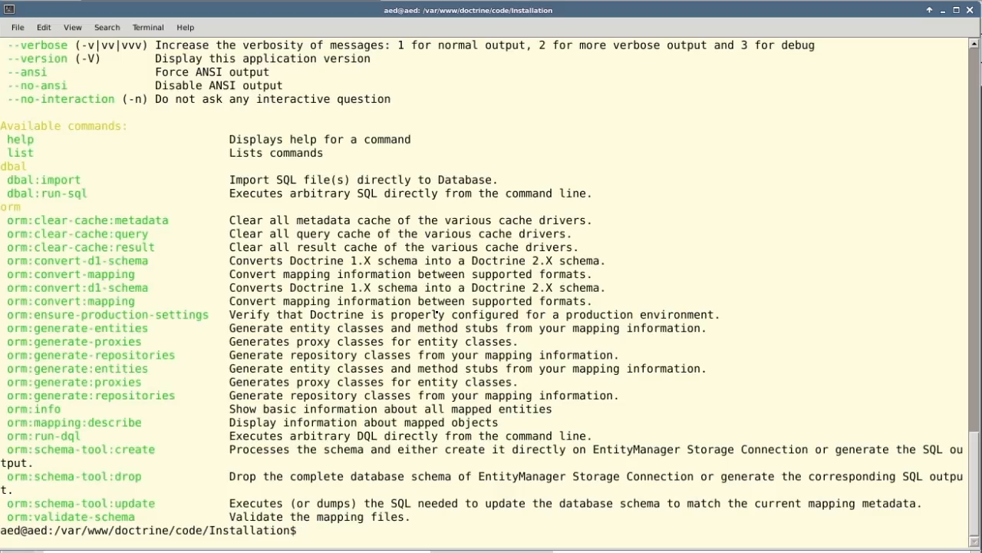